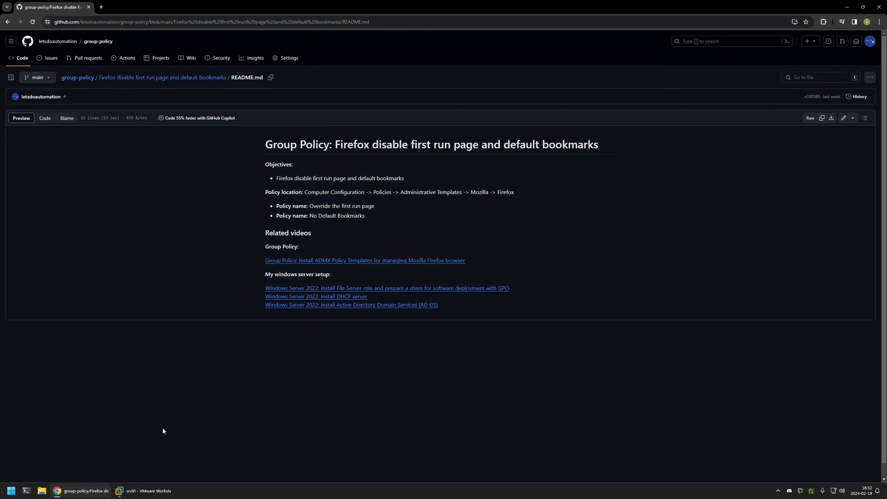
- Switch to the srv01 virtual machine in VMware Workstation and create a group policy object named "firefox settings" in Group Policy Management
click(143, 491)
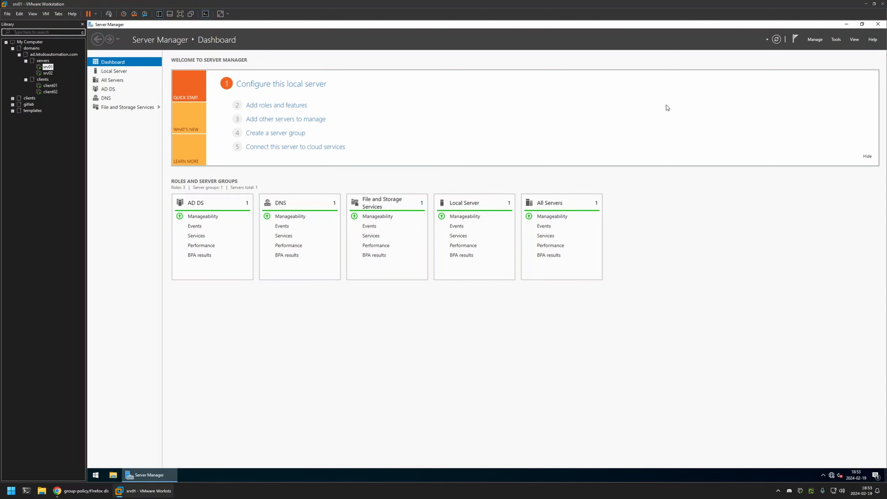
click(834, 40)
click(804, 140)
right_click(141, 132)
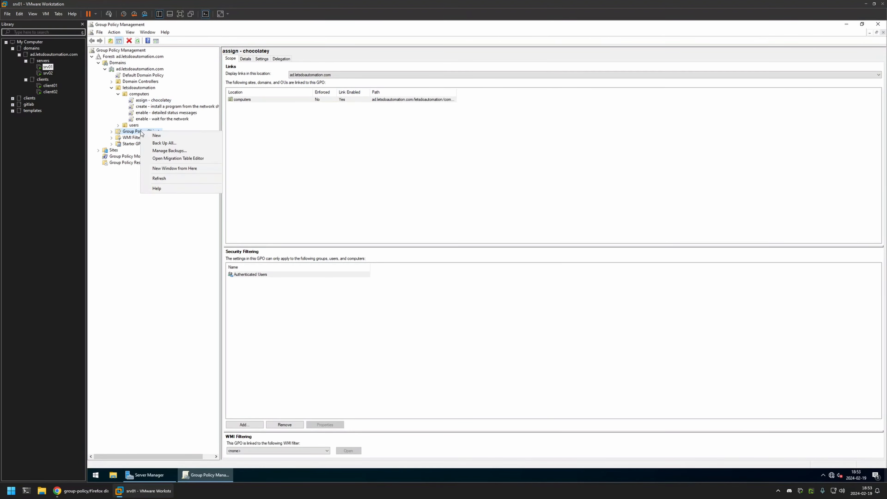
click(152, 134)
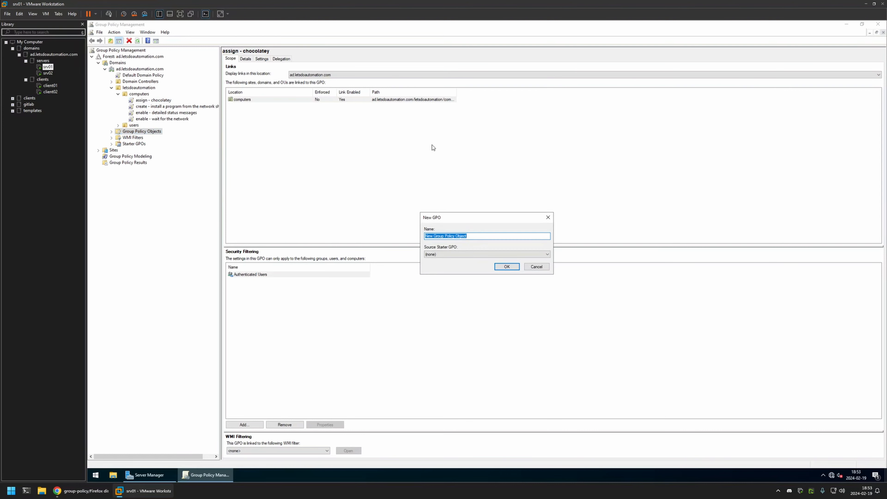
text(firefox settings)
click(507, 267)
- Open the firefox settings GPO for editing and go to the computer policies' Administrative Templates > Mozilla > Firefox in a maximized editor
right_click(144, 180)
click(157, 186)
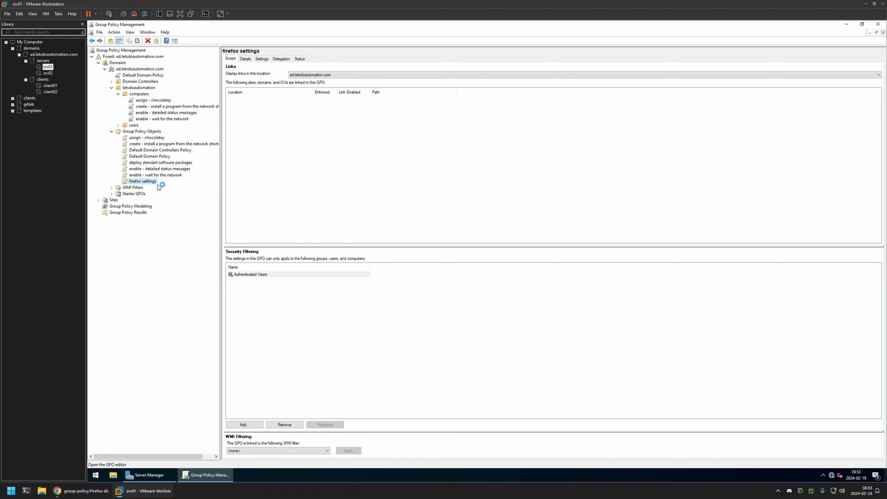
drag(217, 55, 451, 101)
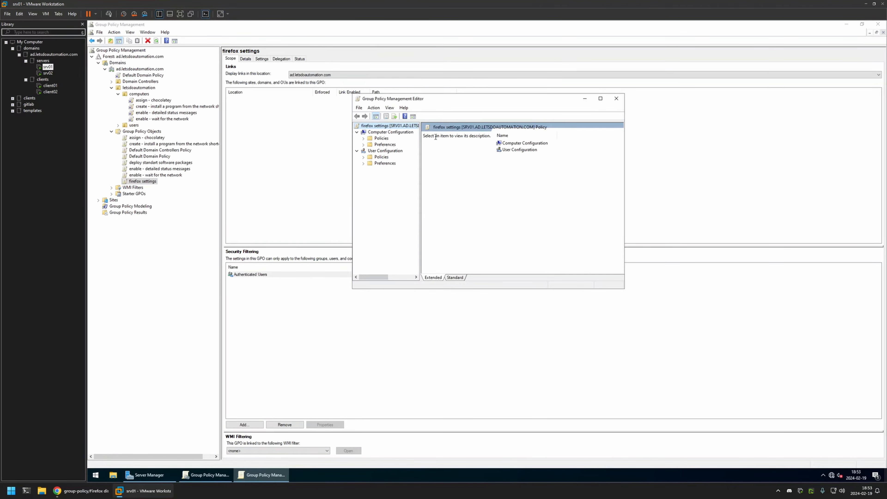
drag(422, 165, 560, 159)
click(397, 133)
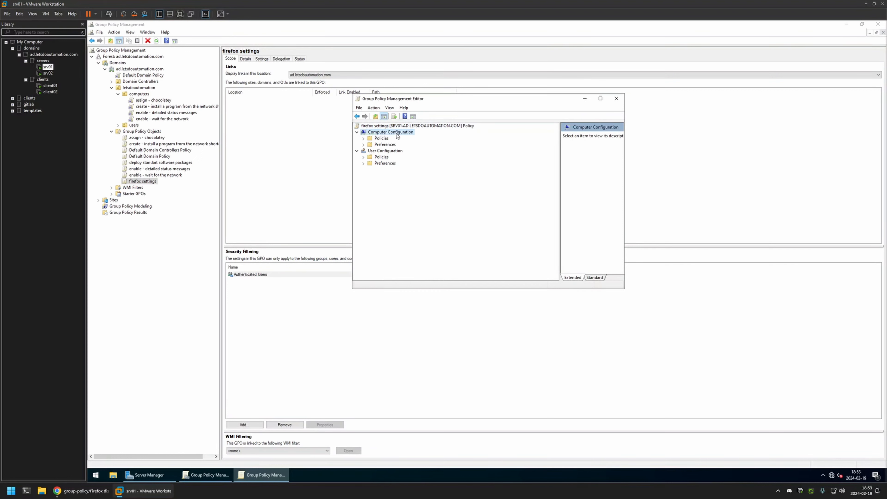
click(363, 138)
click(370, 157)
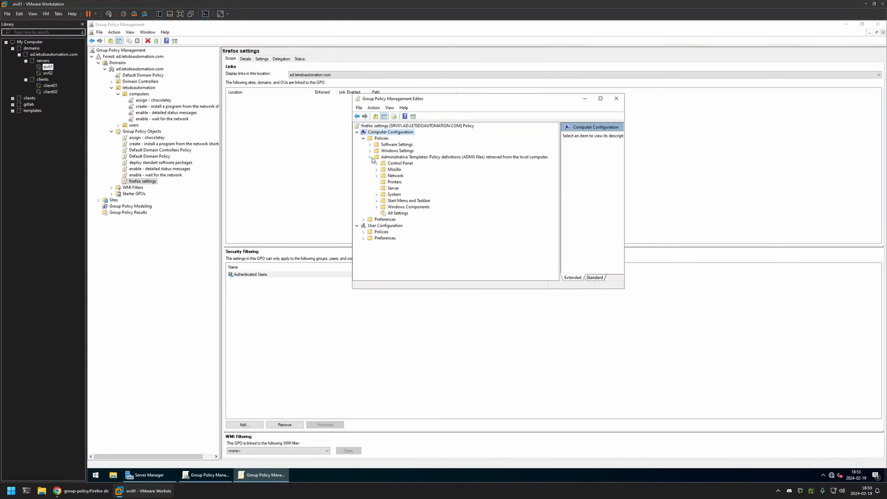
click(377, 169)
click(399, 175)
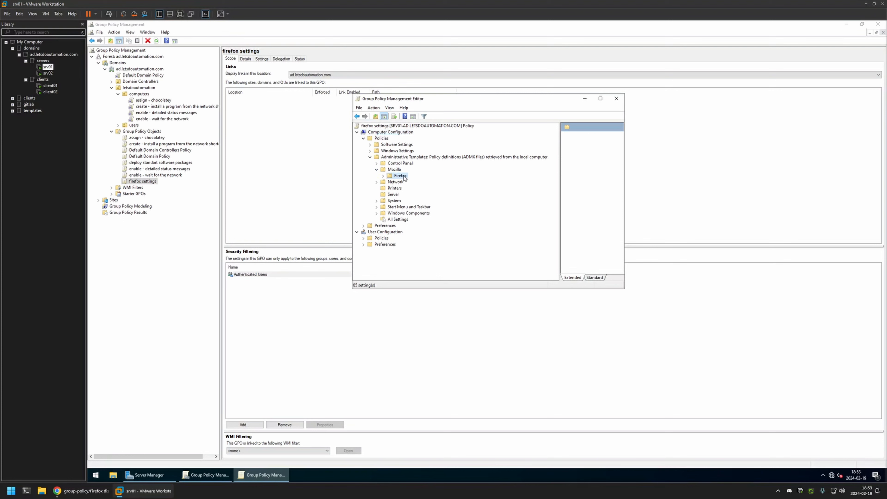
click(601, 99)
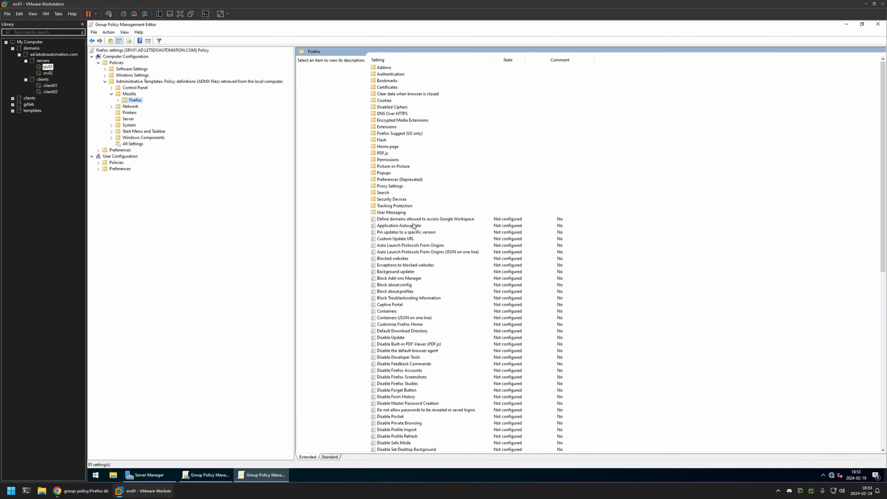
- Set the No Default Bookmarks policy for Firefox to Enabled and apply it
click(414, 226)
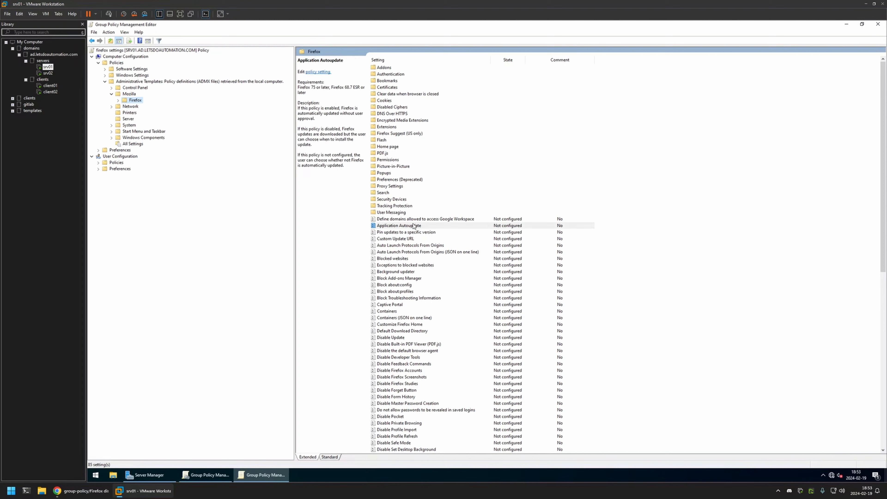
key(n)
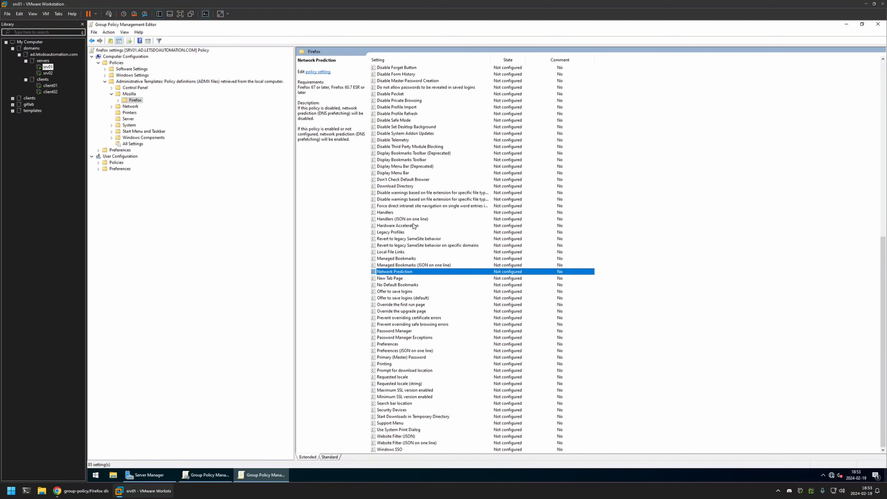
key(o)
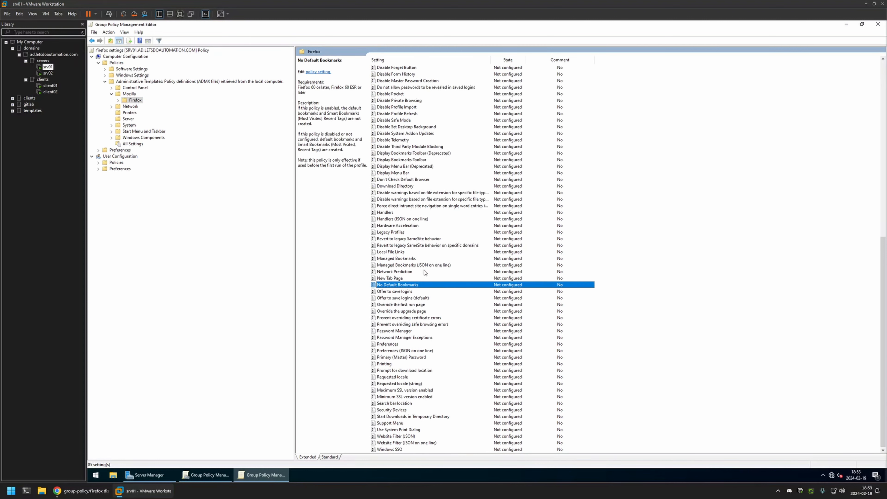
double_click(399, 286)
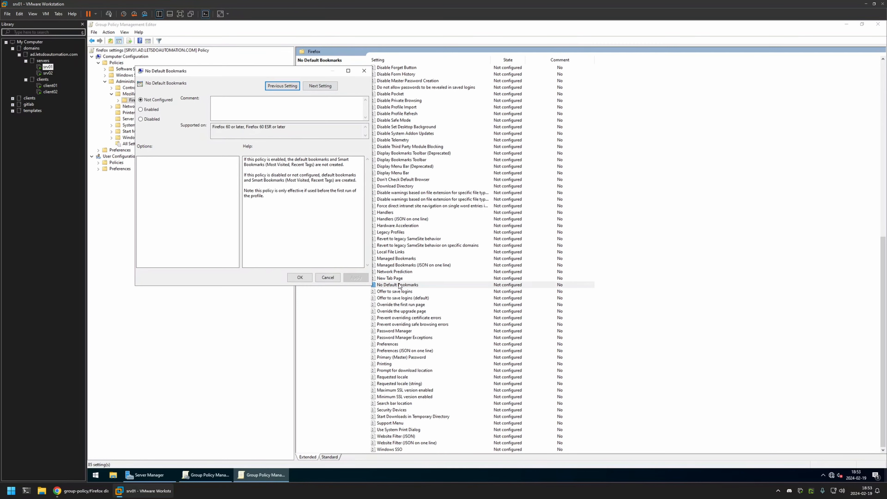
click(153, 109)
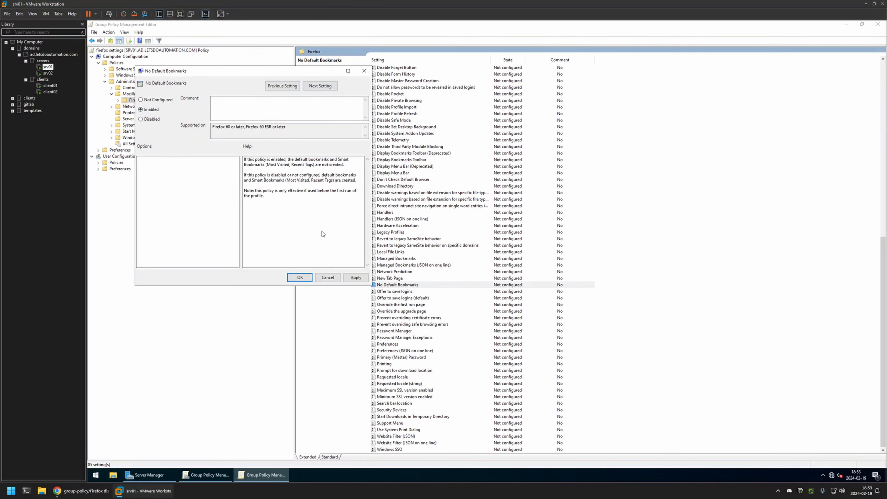
click(355, 277)
click(307, 278)
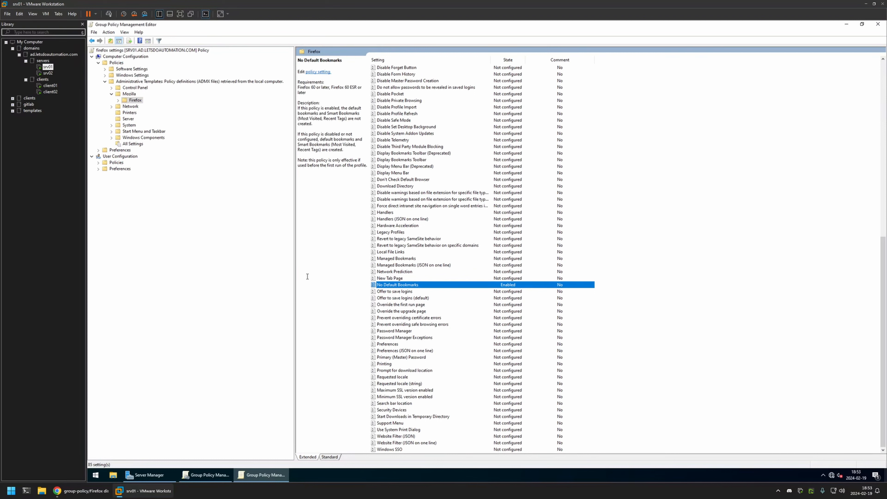
- Enable the Override the first run page policy with a blank URL, apply it, and close the policy editor
click(407, 305)
double_click(407, 306)
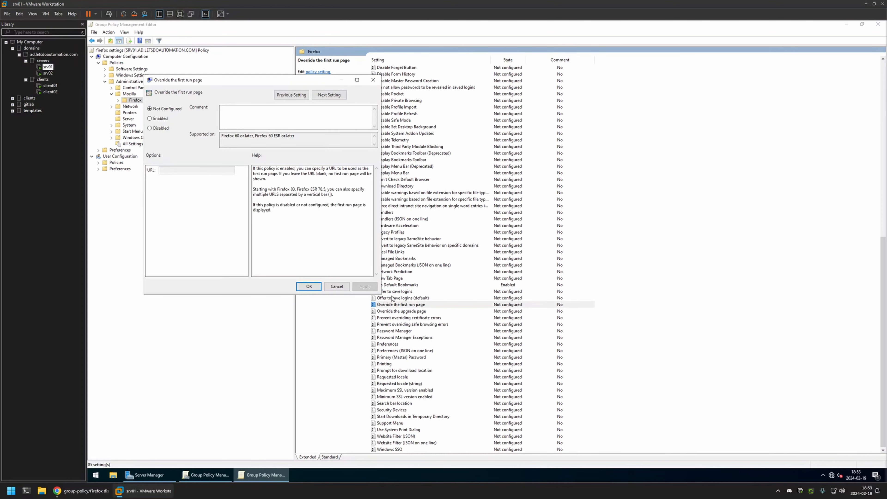
click(156, 120)
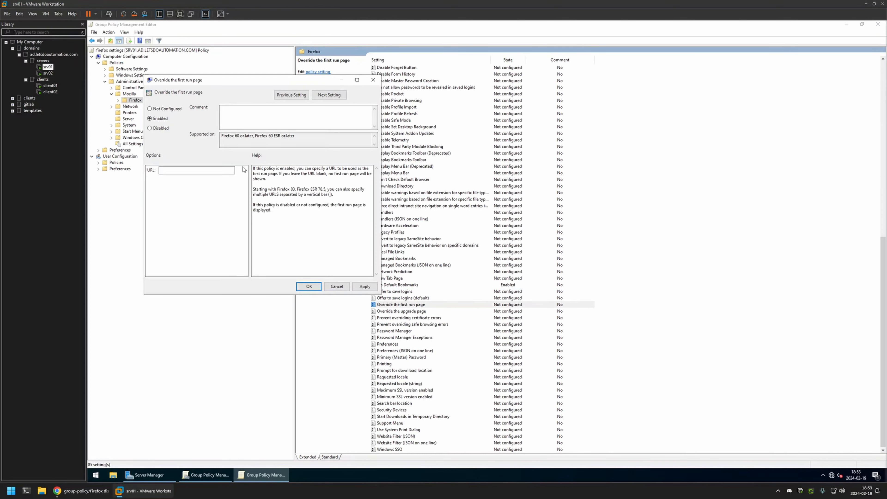
click(365, 287)
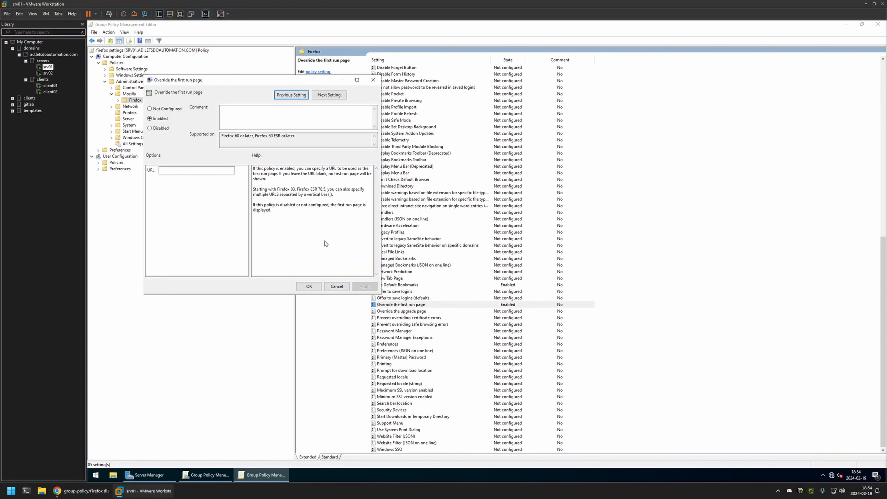
click(314, 285)
click(331, 258)
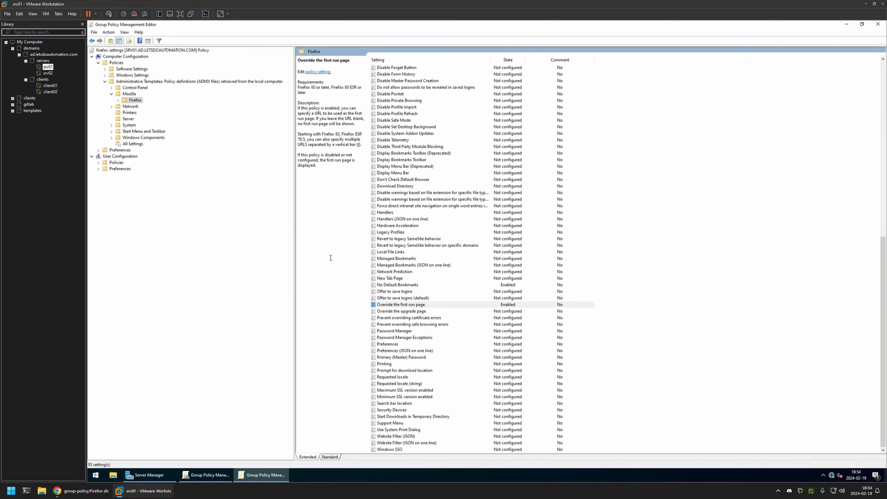
click(878, 25)
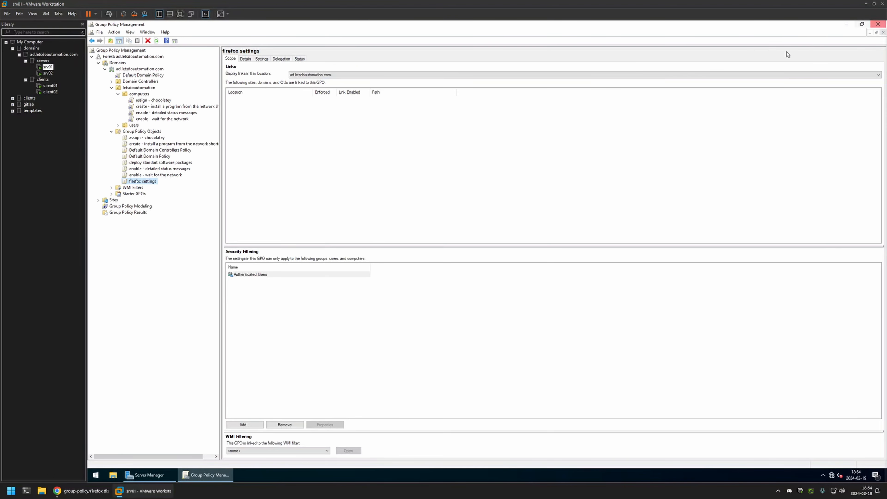
- Set the GPO status of firefox settings to "User configuration settings disabled"
click(244, 59)
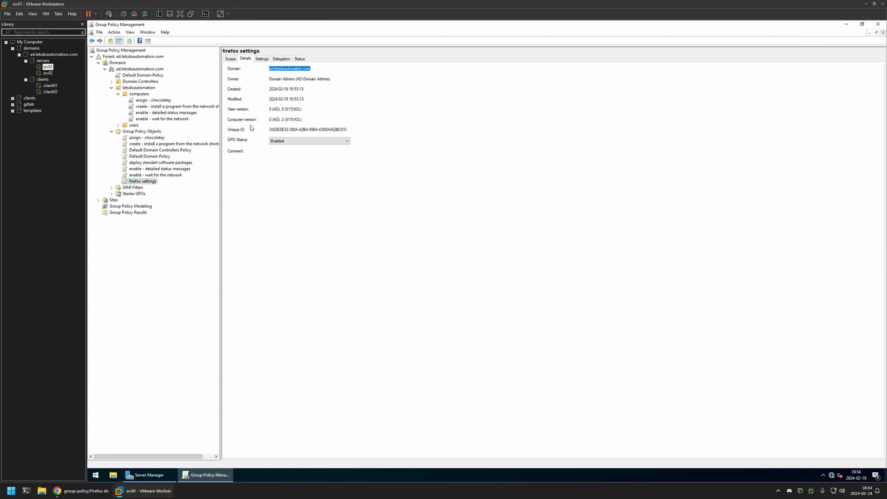
click(280, 141)
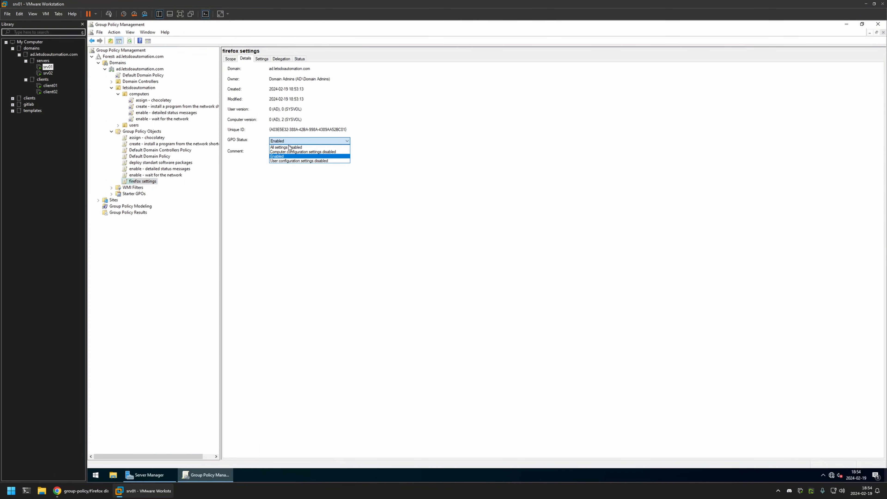
click(292, 161)
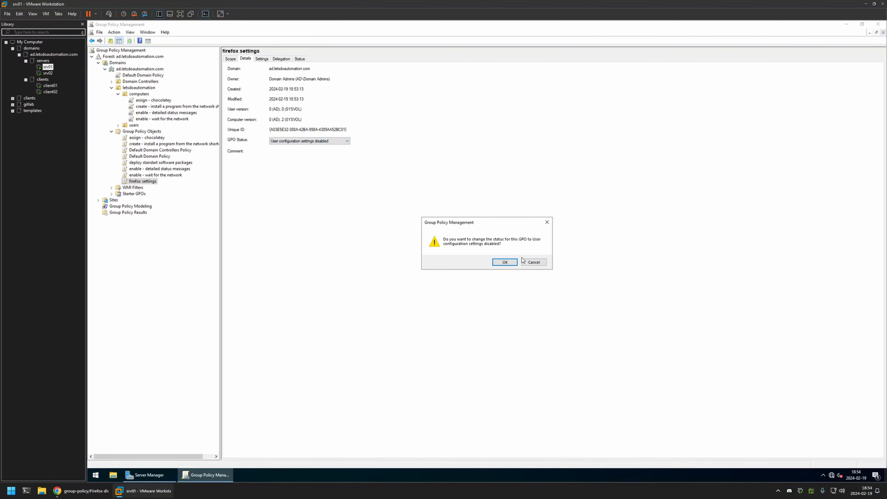
click(505, 262)
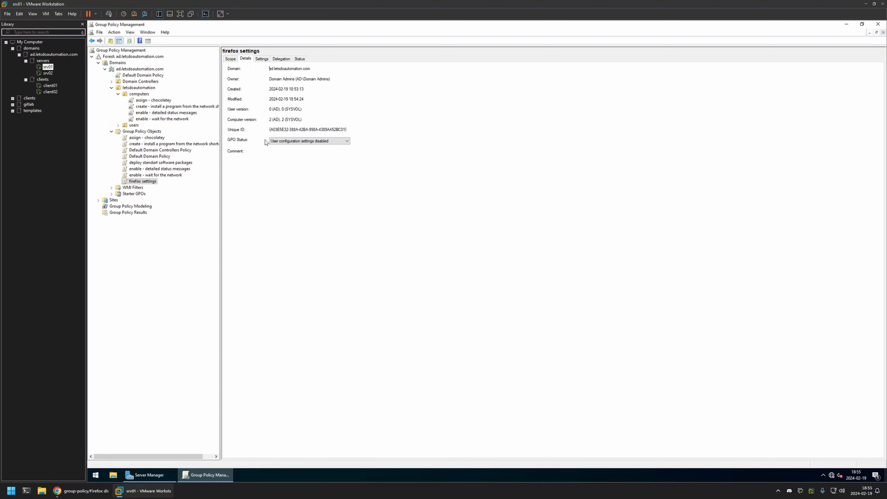
- Link the firefox settings GPO to the computers organizational unit under letsdoautomation
click(139, 94)
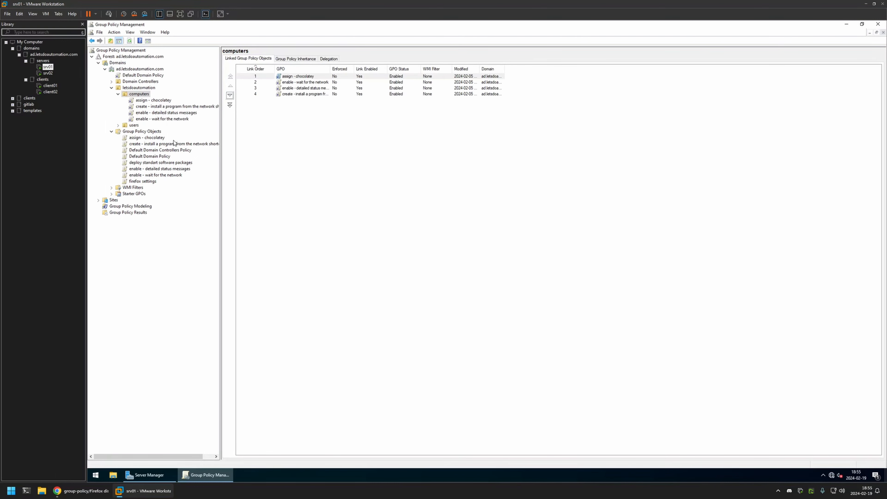
drag(149, 184, 138, 96)
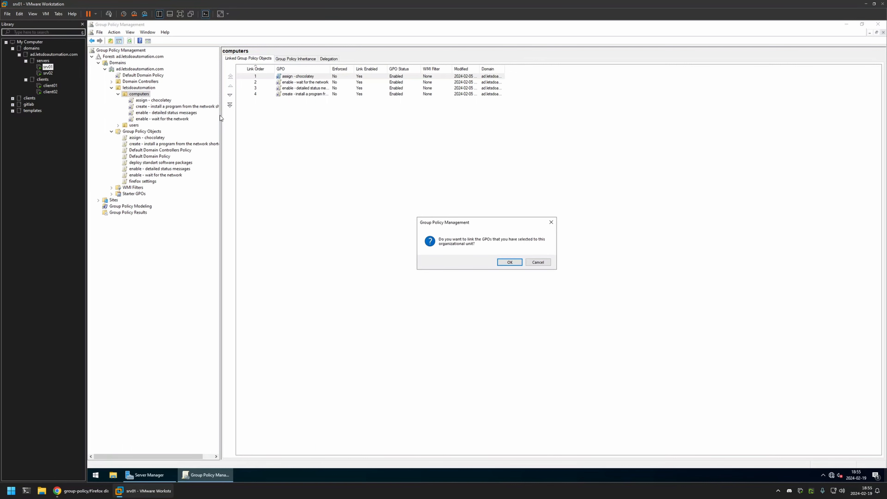
click(510, 262)
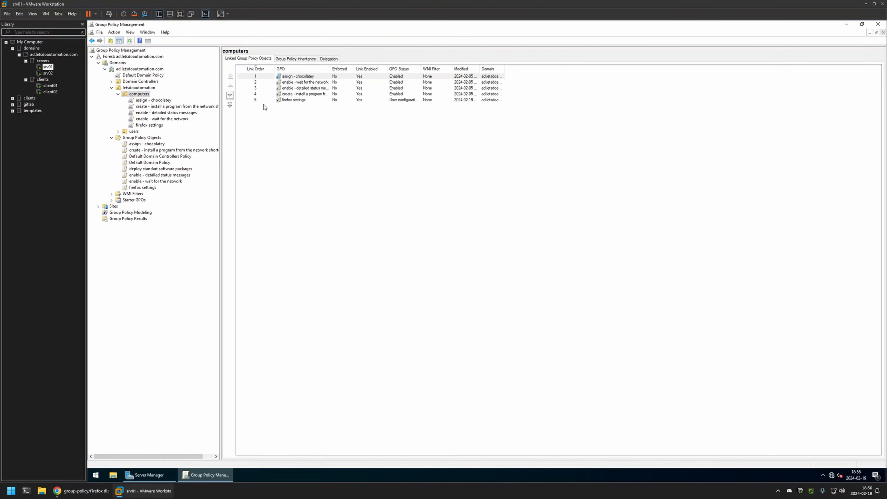
- View Firefox on client02, switch to the client01 virtual machine, and run gpupdate in Command Prompt
click(50, 92)
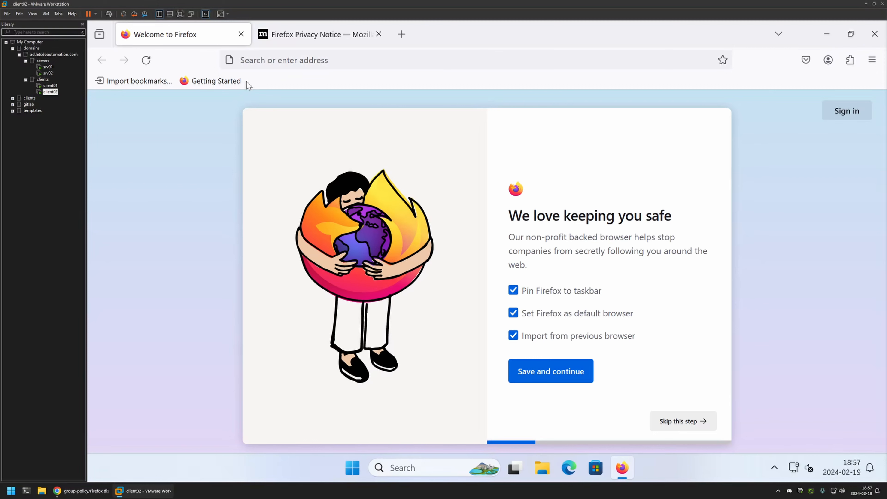
click(50, 86)
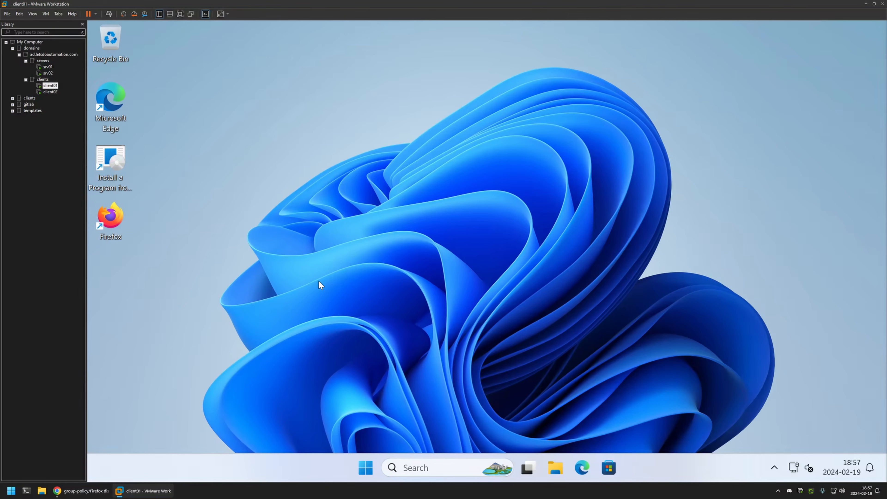
click(367, 468)
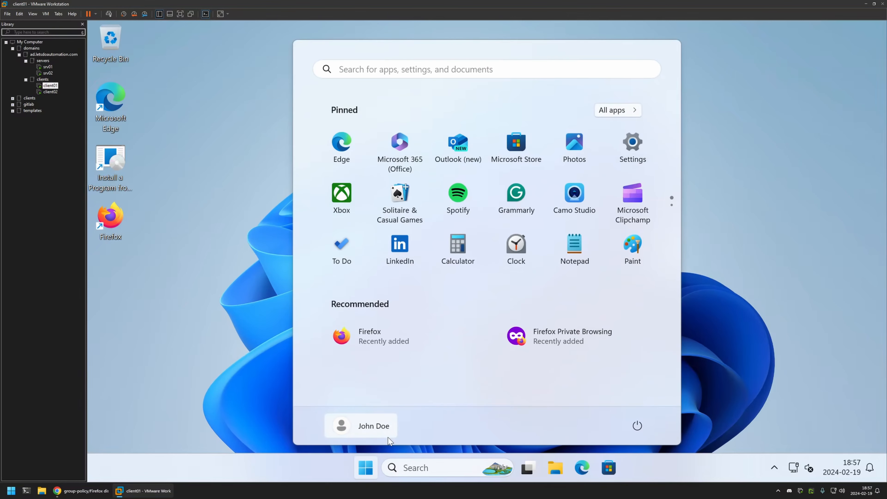
text(cmd)
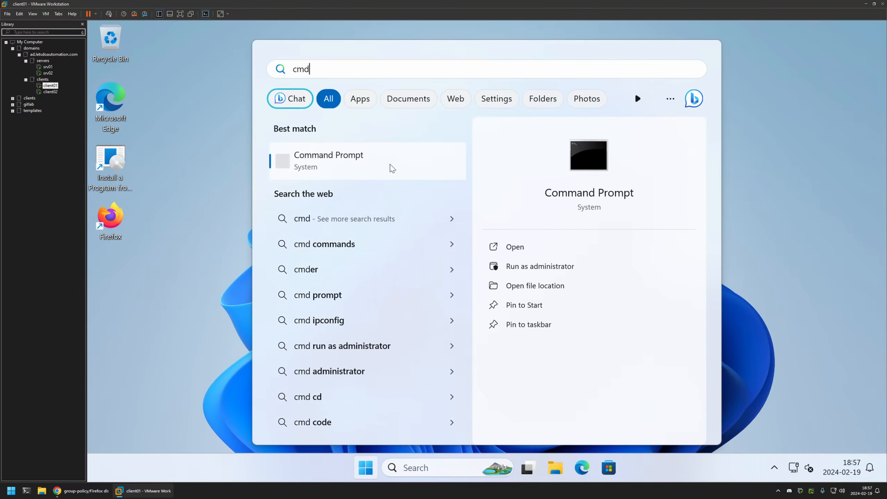
click(392, 168)
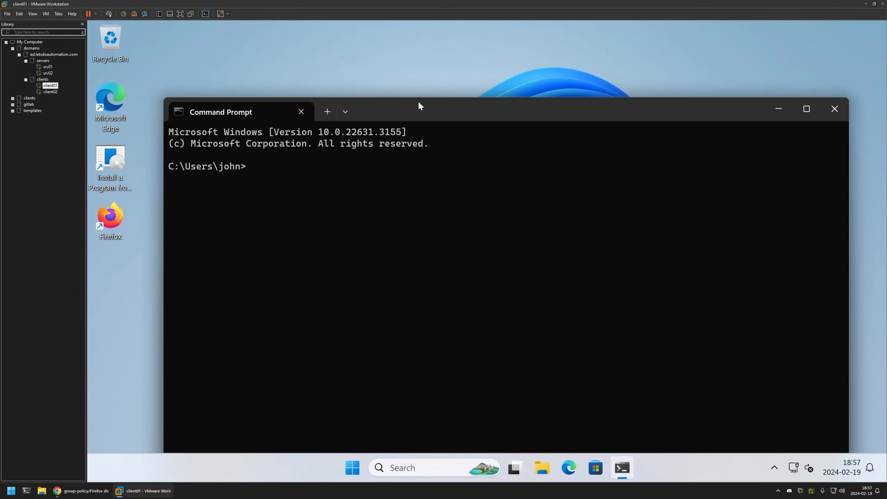
text(gpupda)
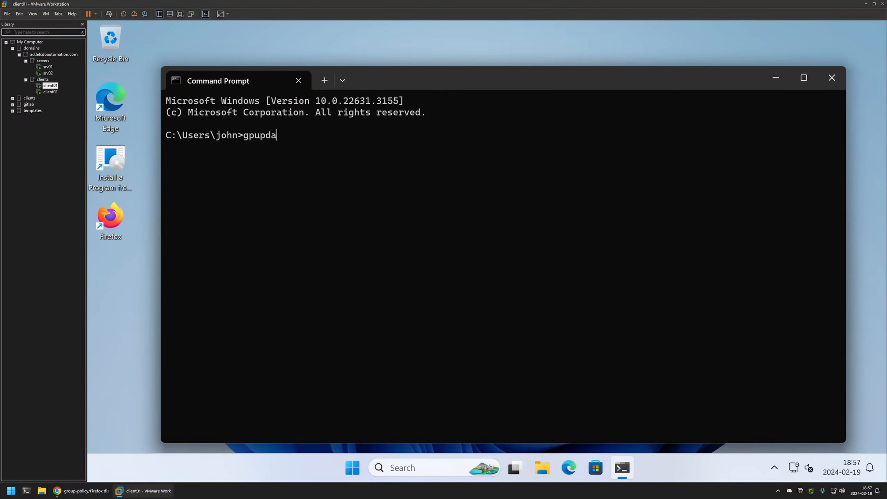
text(te)
key(Return)
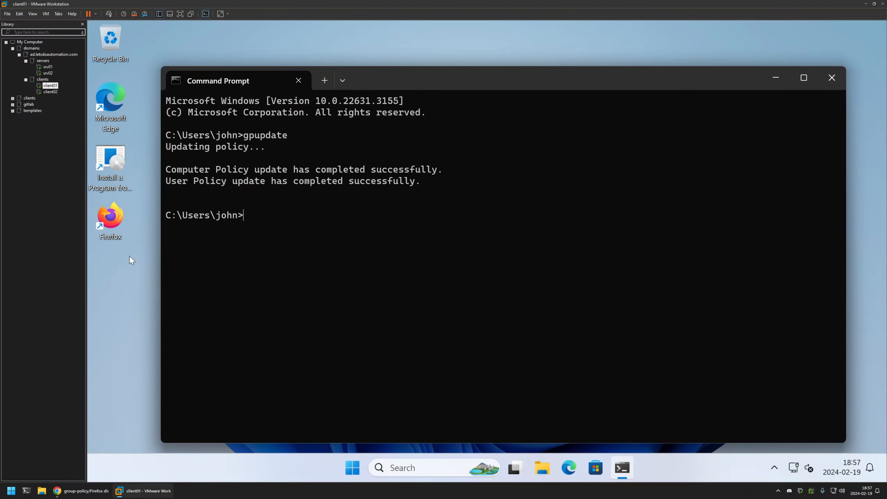
- Launch Firefox on client01 to check its first run page and default bookmarks
double_click(110, 218)
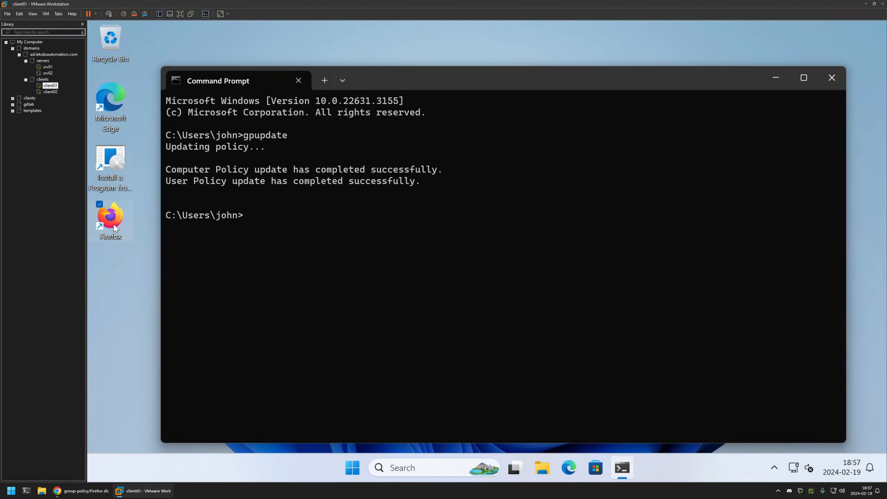